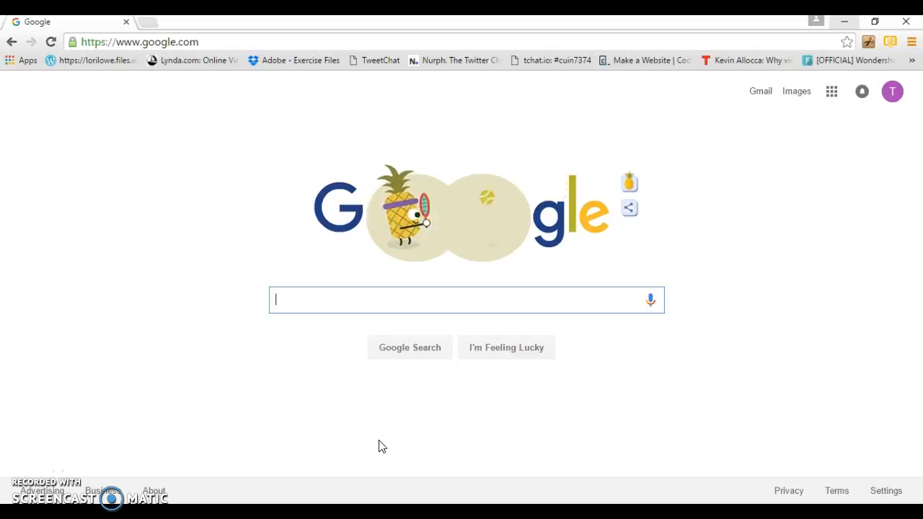
- Search Google for 'pixlr'
{"action": "type", "text": "pixlr"}
{"action": "key", "text": "Return"}
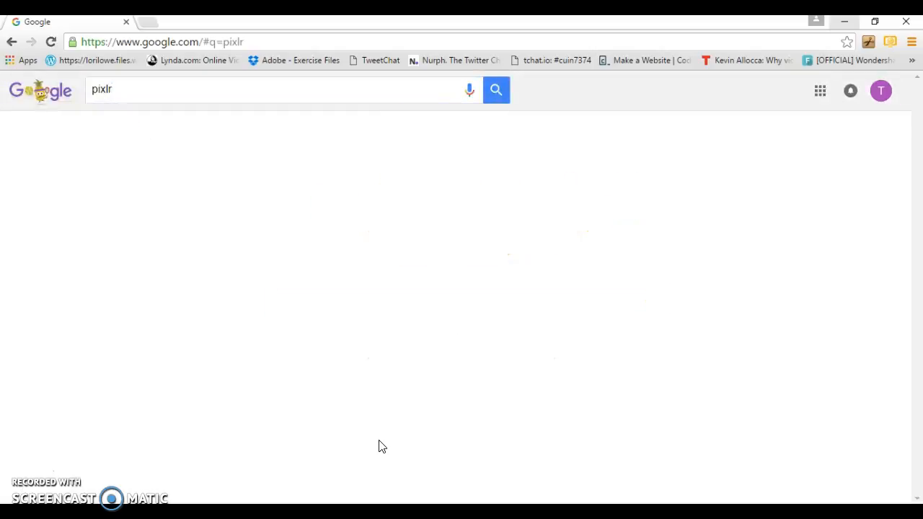
- Go to Pixlr.com from the results and launch the Pixlr Editor web app
{"action": "left_click", "coordinate": [189, 196]}
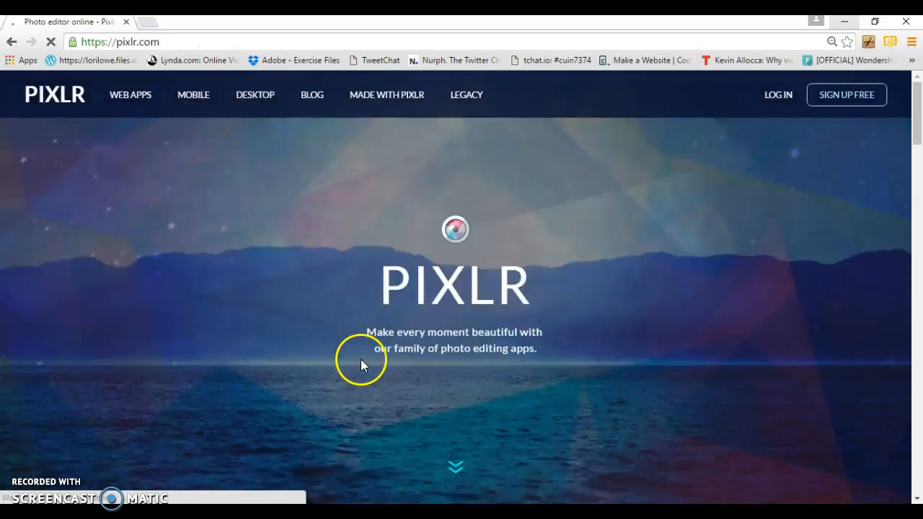
{"action": "left_click", "coordinate": [455, 467]}
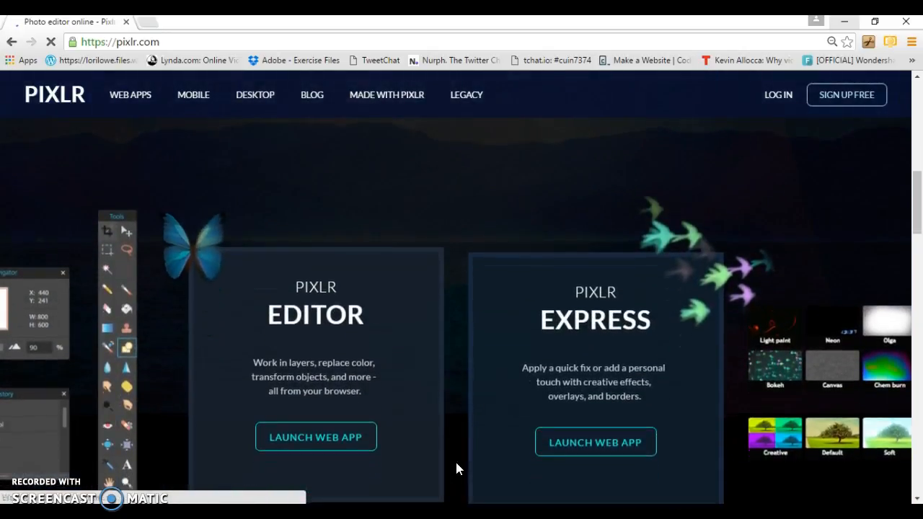
{"action": "left_click", "coordinate": [353, 442]}
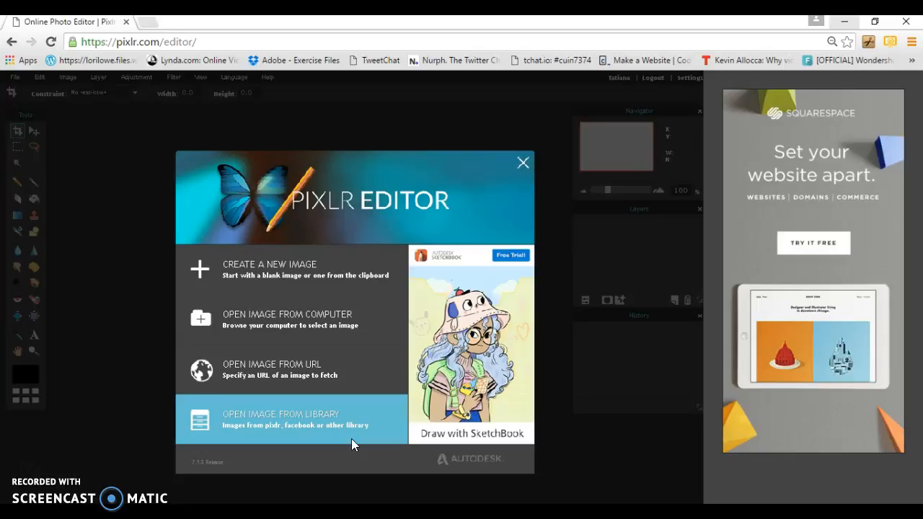
- Load IMG_6606 (4000×2667 px) from the computer's Pixlr folder into the editor
{"action": "left_click", "coordinate": [331, 311]}
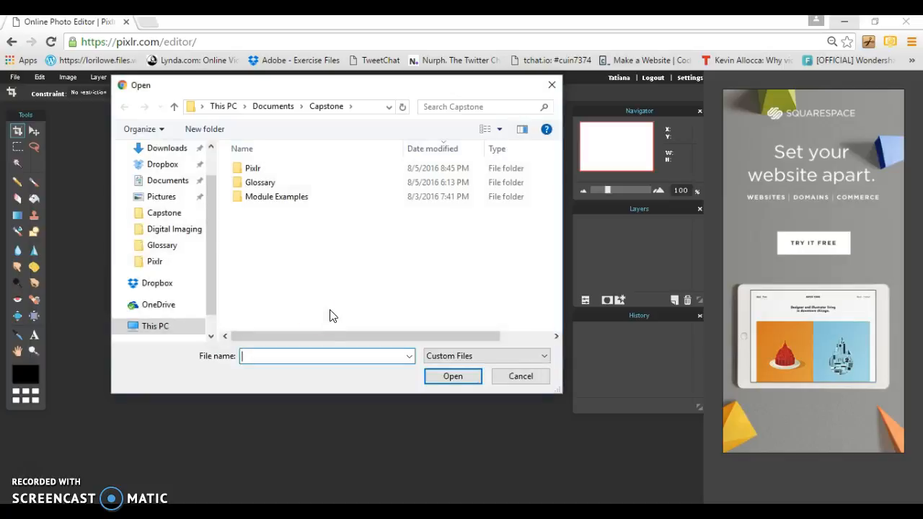
{"action": "left_click", "coordinate": [256, 169]}
{"action": "double_click", "coordinate": [256, 169]}
{"action": "left_click", "coordinate": [256, 177]}
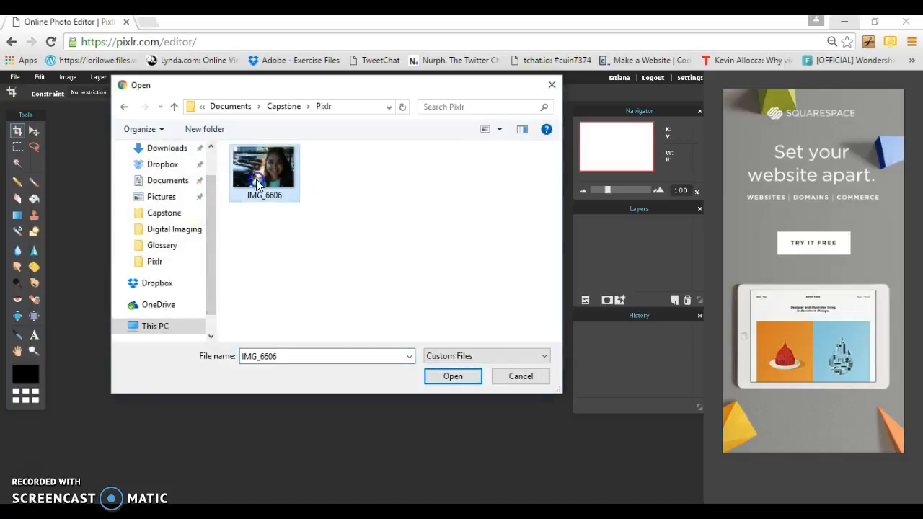
{"action": "left_click", "coordinate": [442, 381]}
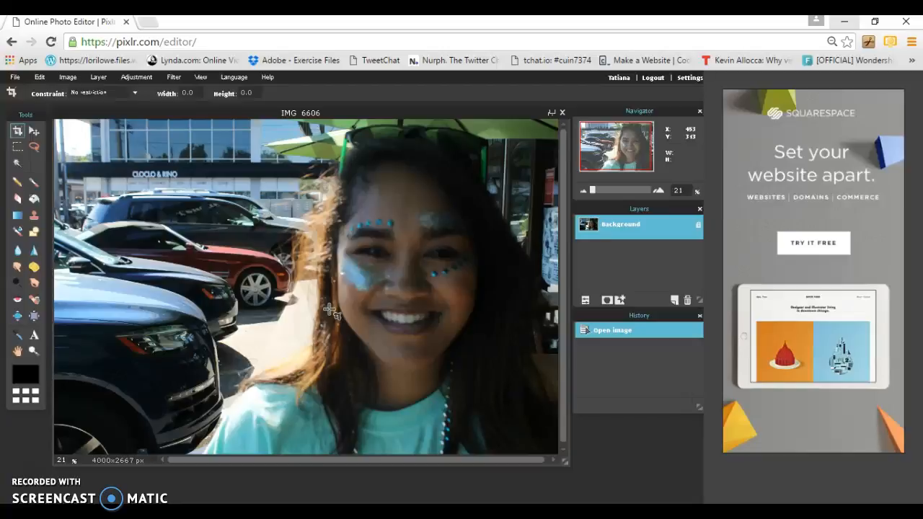
- Apply Brightness & Contrast with brightness 6 and contrast -3
{"action": "left_click", "coordinate": [136, 77]}
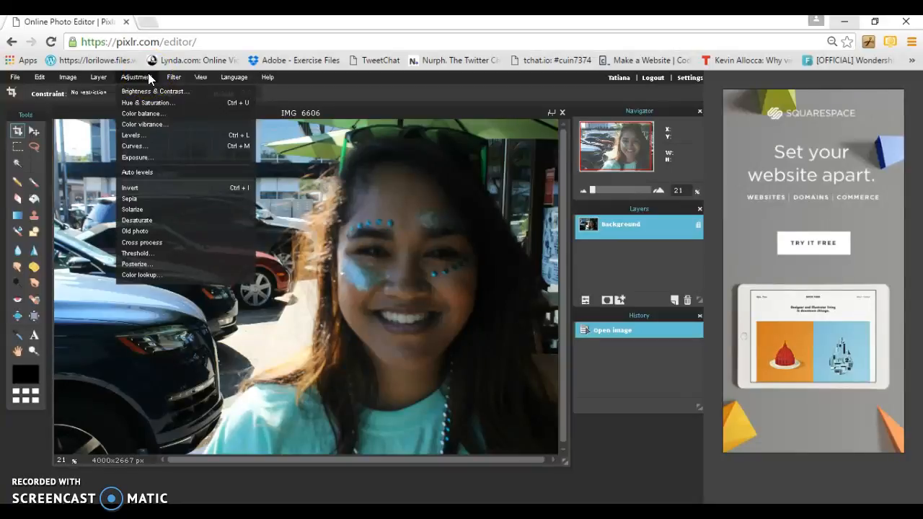
{"action": "left_click", "coordinate": [152, 91]}
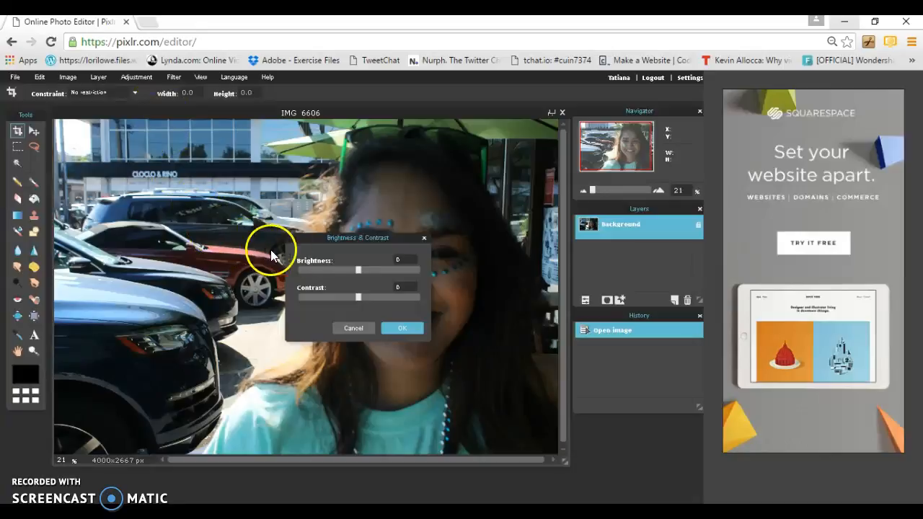
{"action": "left_click_drag", "start_coordinate": [357, 273], "coordinate": [354, 297]}
{"action": "left_click_drag", "start_coordinate": [389, 235], "coordinate": [282, 325]}
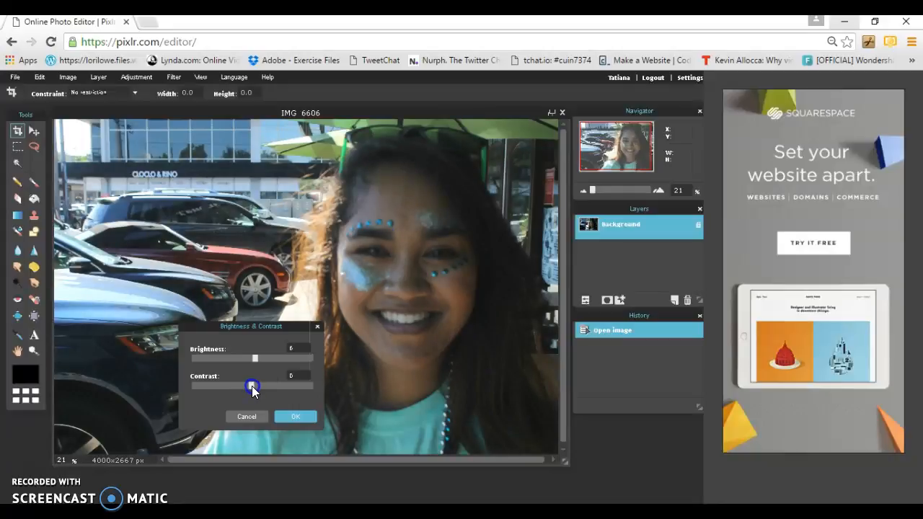
{"action": "left_click_drag", "start_coordinate": [251, 386], "coordinate": [251, 386]}
{"action": "left_click_drag", "start_coordinate": [253, 359], "coordinate": [257, 364]}
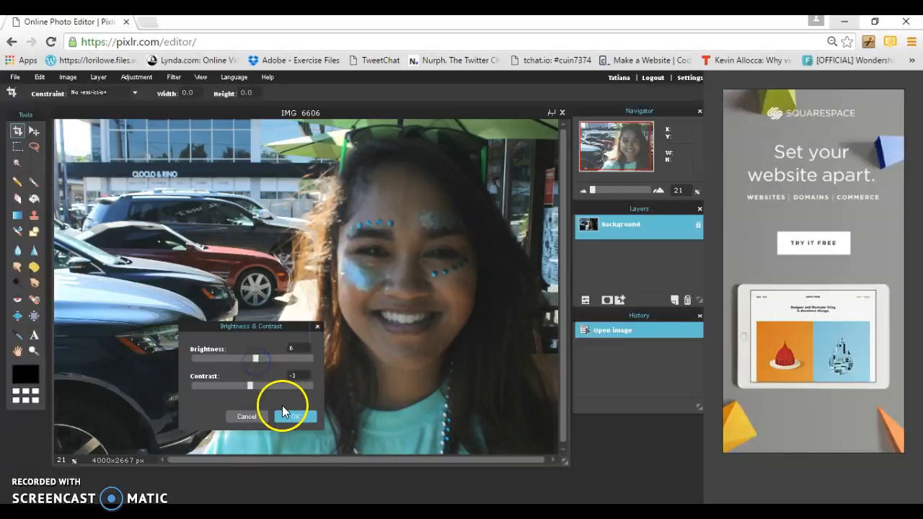
{"action": "left_click", "coordinate": [292, 416]}
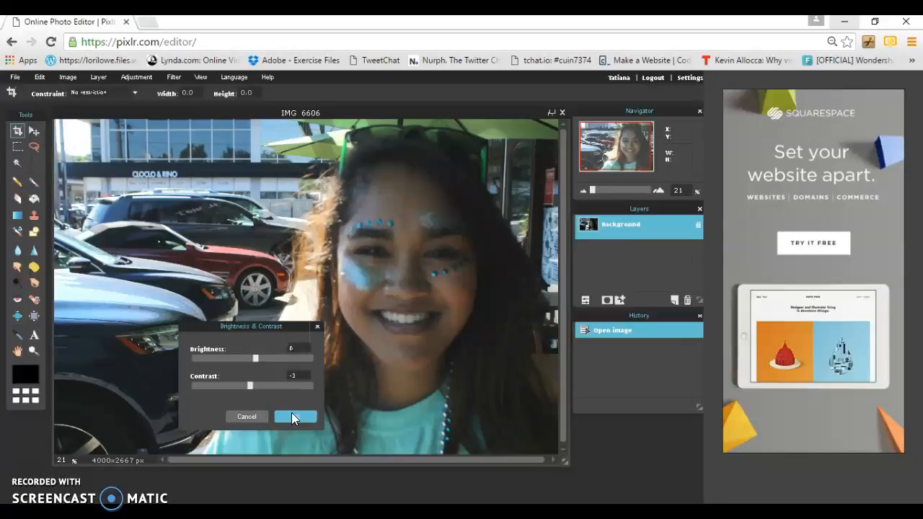
{"action": "left_click", "coordinate": [291, 412]}
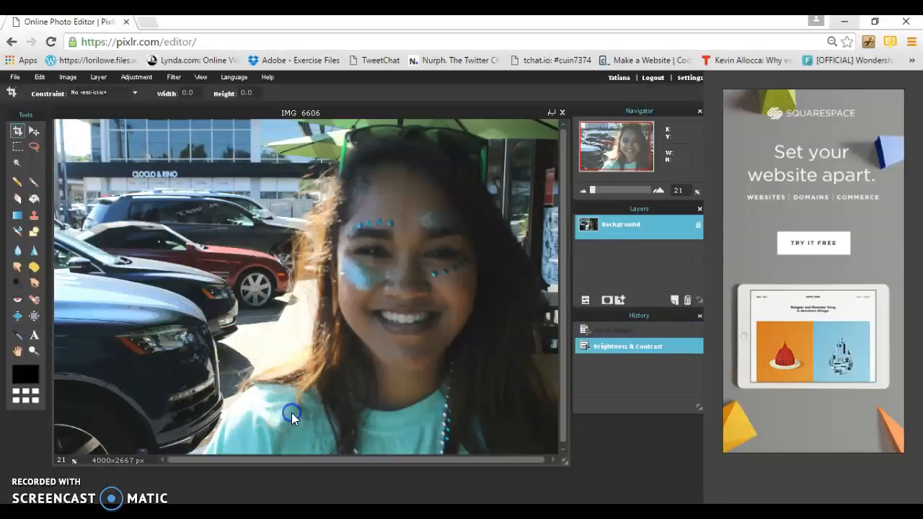
- Apply Hue & Saturation with hue 4, saturation 32 and lightness 5
{"action": "left_click", "coordinate": [141, 80]}
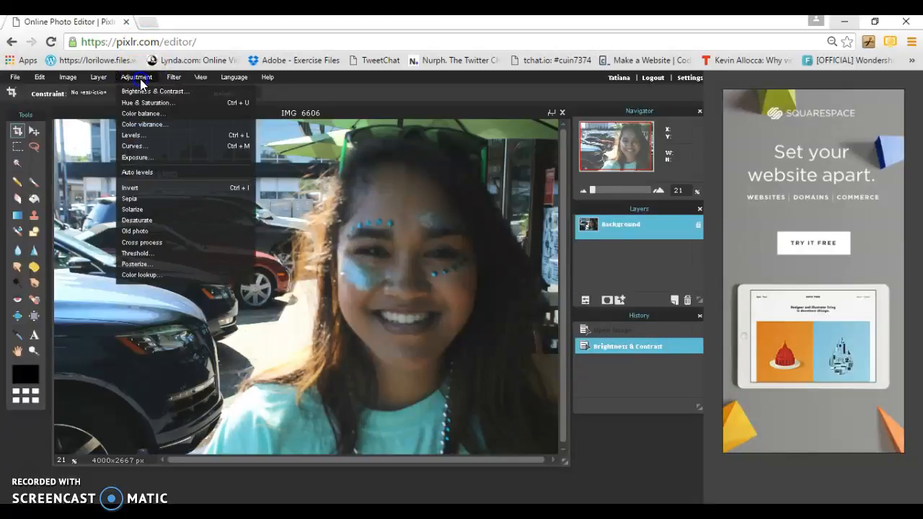
{"action": "left_click", "coordinate": [146, 103]}
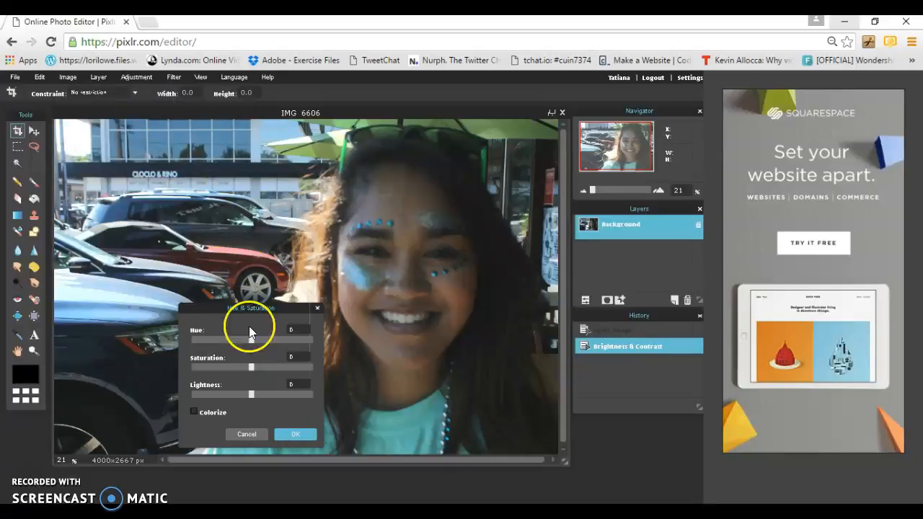
{"action": "mouse_move", "coordinate": [250, 343]}
{"action": "left_mouse_down"}
{"action": "mouse_move", "coordinate": [263, 343]}
{"action": "mouse_move", "coordinate": [242, 347]}
{"action": "mouse_move", "coordinate": [254, 348]}
{"action": "left_mouse_up"}
{"action": "left_click_drag", "start_coordinate": [253, 366], "coordinate": [270, 373]}
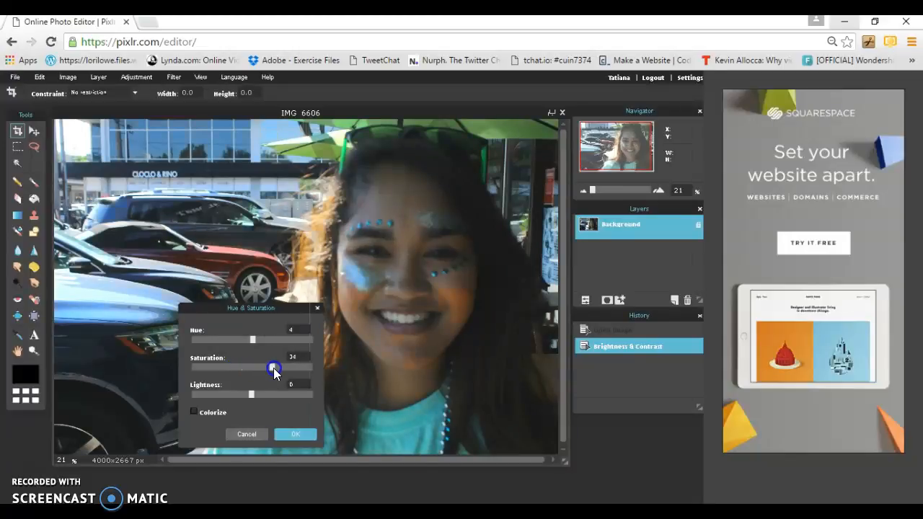
{"action": "left_click_drag", "start_coordinate": [272, 368], "coordinate": [255, 408]}
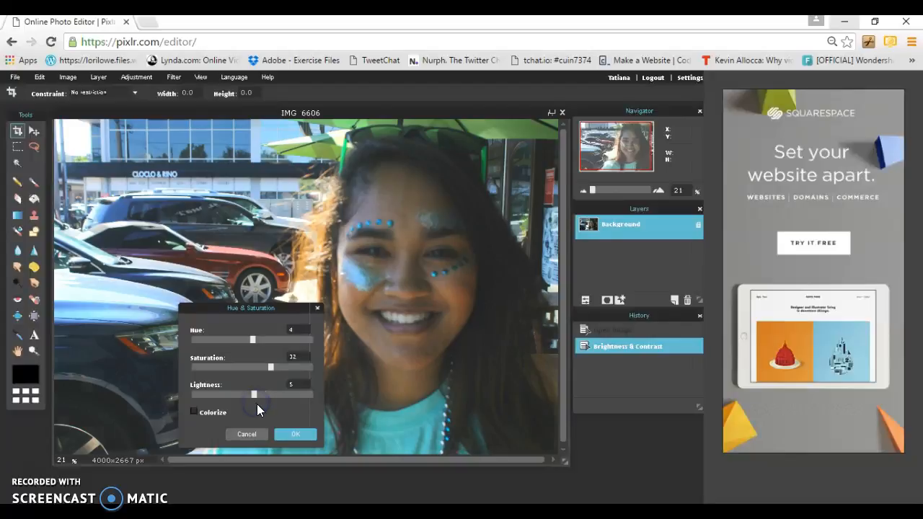
{"action": "left_click", "coordinate": [294, 433]}
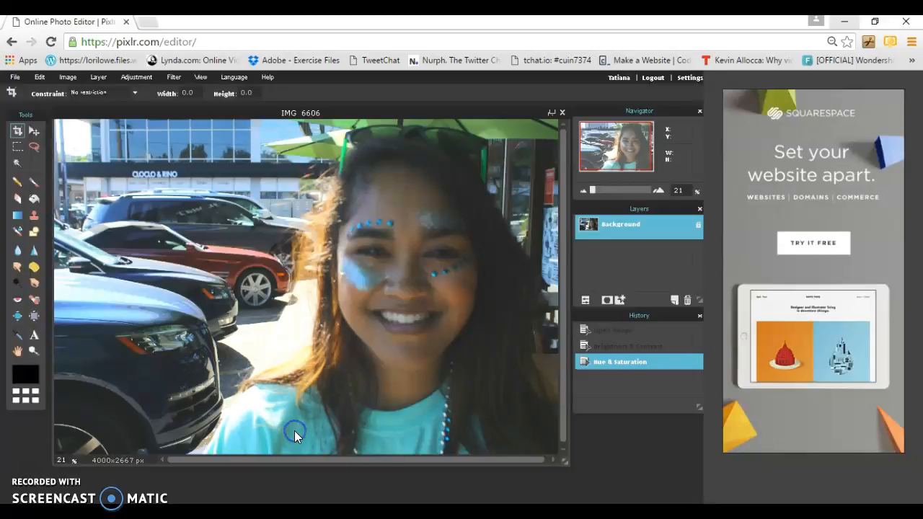
- Apply the Color vibrance adjustment at 39
{"action": "left_click", "coordinate": [137, 77]}
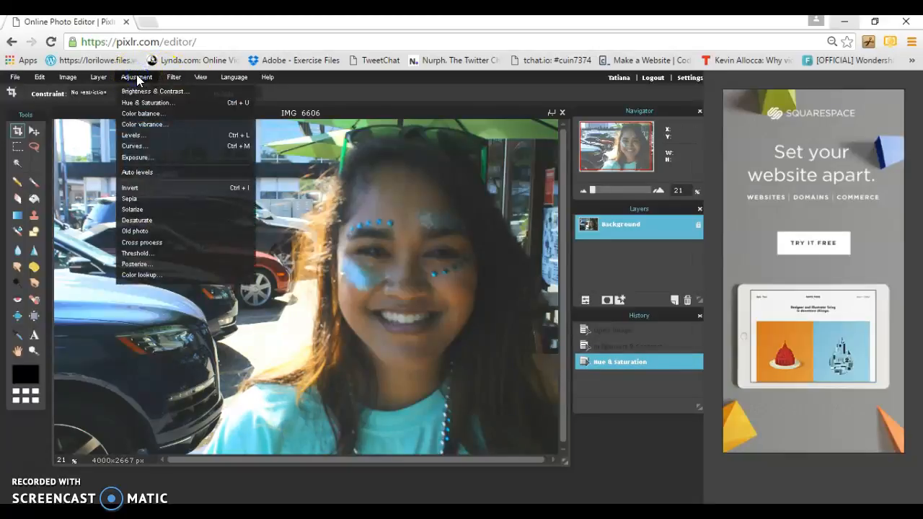
{"action": "left_click", "coordinate": [149, 125]}
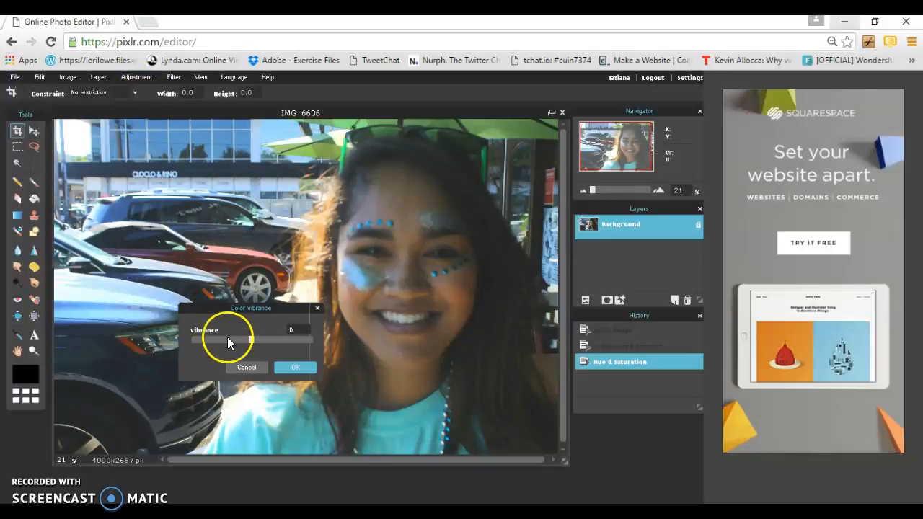
{"action": "left_click_drag", "start_coordinate": [248, 342], "coordinate": [270, 343]}
{"action": "left_click", "coordinate": [282, 368]}
- Apply Color balance with red offset 11, green -1 and blue 0
{"action": "left_click", "coordinate": [141, 77]}
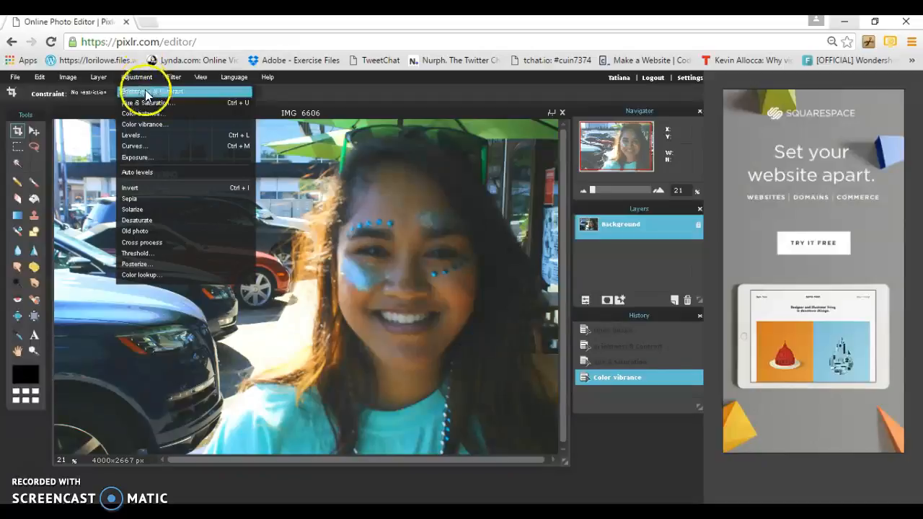
{"action": "left_click", "coordinate": [152, 114]}
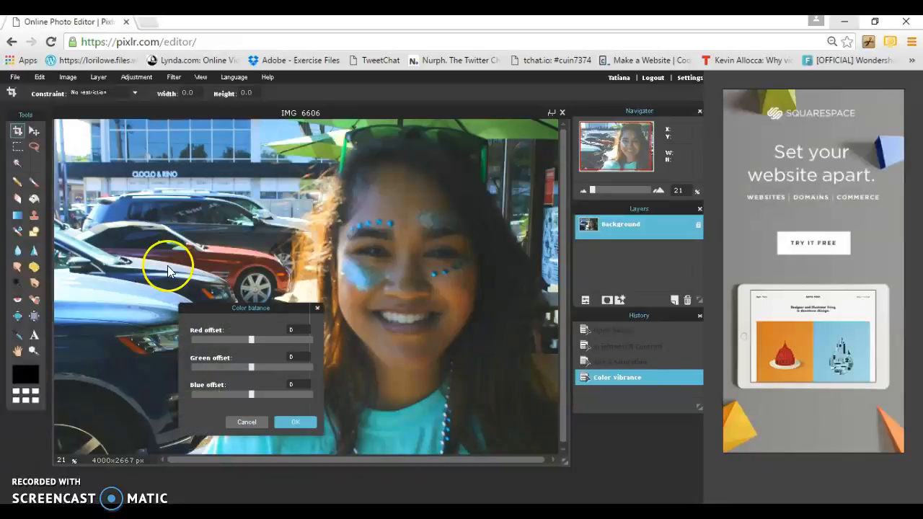
{"action": "mouse_move", "coordinate": [251, 342]}
{"action": "left_mouse_down"}
{"action": "mouse_move", "coordinate": [277, 347]}
{"action": "mouse_move", "coordinate": [258, 343]}
{"action": "left_mouse_up"}
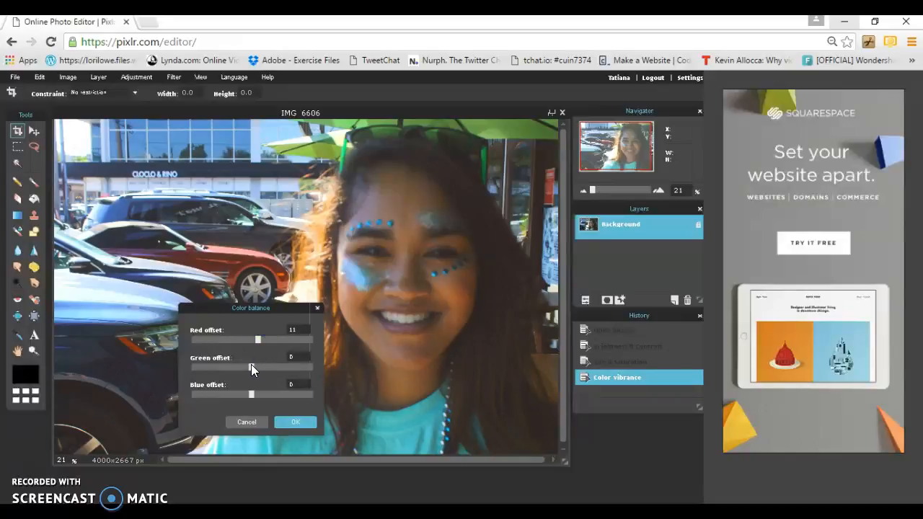
{"action": "left_click_drag", "start_coordinate": [251, 364], "coordinate": [261, 397]}
{"action": "left_click_drag", "start_coordinate": [254, 395], "coordinate": [241, 397]}
{"action": "left_click_drag", "start_coordinate": [244, 395], "coordinate": [248, 397]}
{"action": "left_click_drag", "start_coordinate": [246, 396], "coordinate": [243, 396]}
{"action": "left_click", "coordinate": [296, 423]}
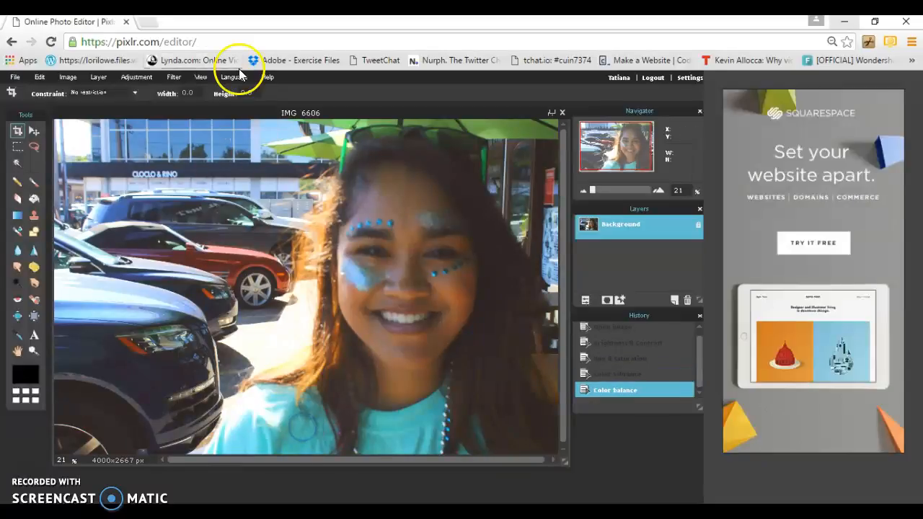
- Apply a second Brightness & Contrast pass with brightness 9 and contrast -8
{"action": "left_click", "coordinate": [142, 75]}
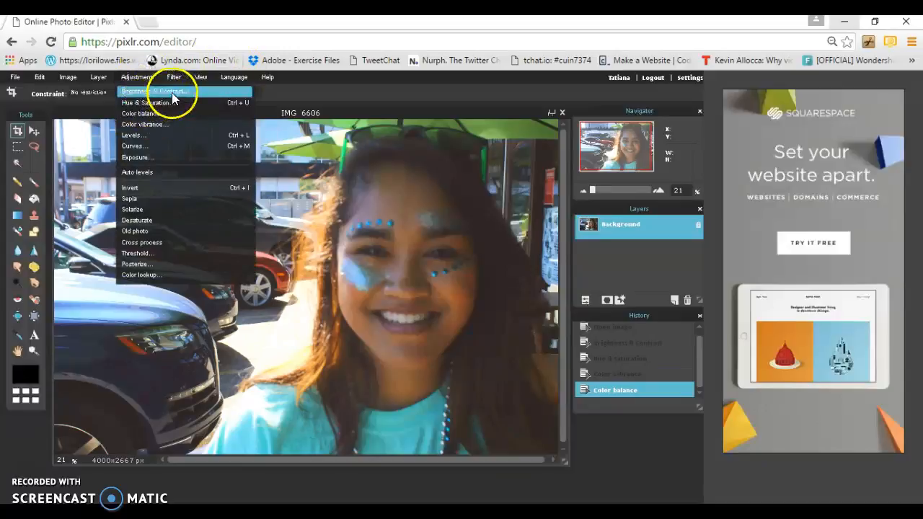
{"action": "left_click", "coordinate": [171, 92]}
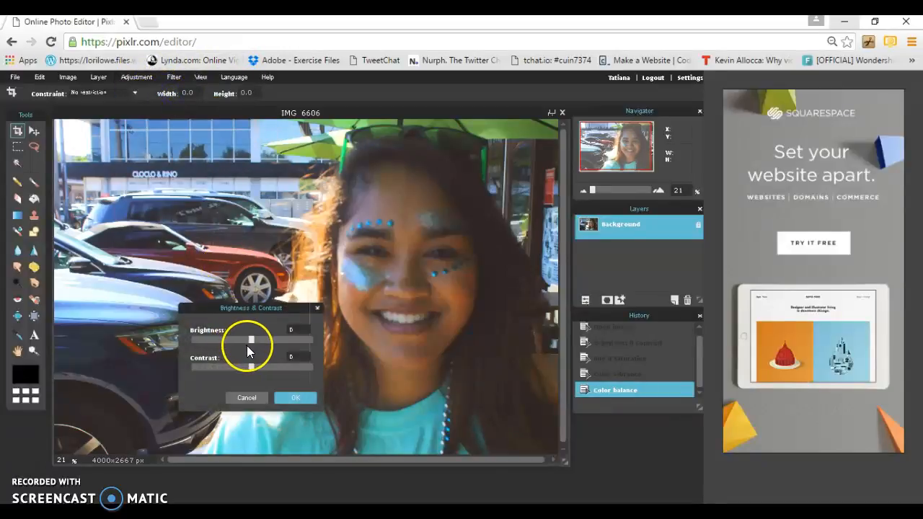
{"action": "left_click_drag", "start_coordinate": [249, 343], "coordinate": [253, 371]}
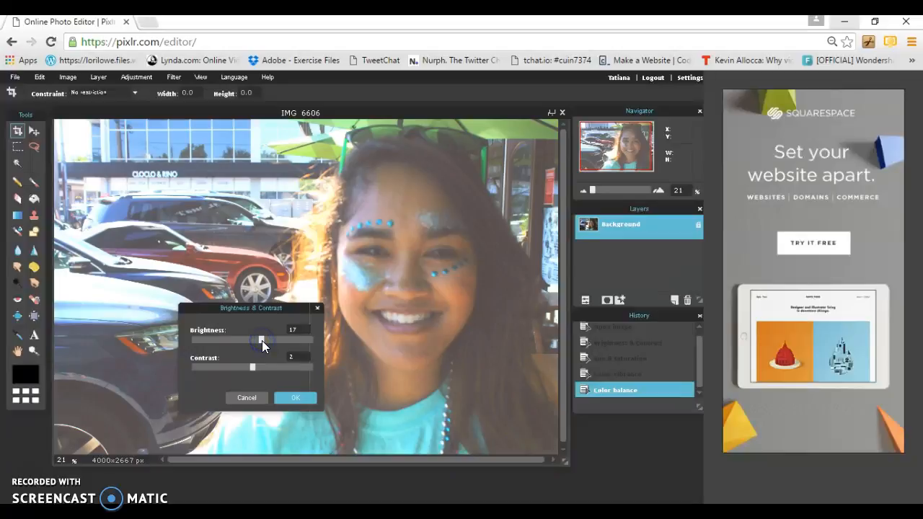
{"action": "left_click_drag", "start_coordinate": [262, 340], "coordinate": [267, 343]}
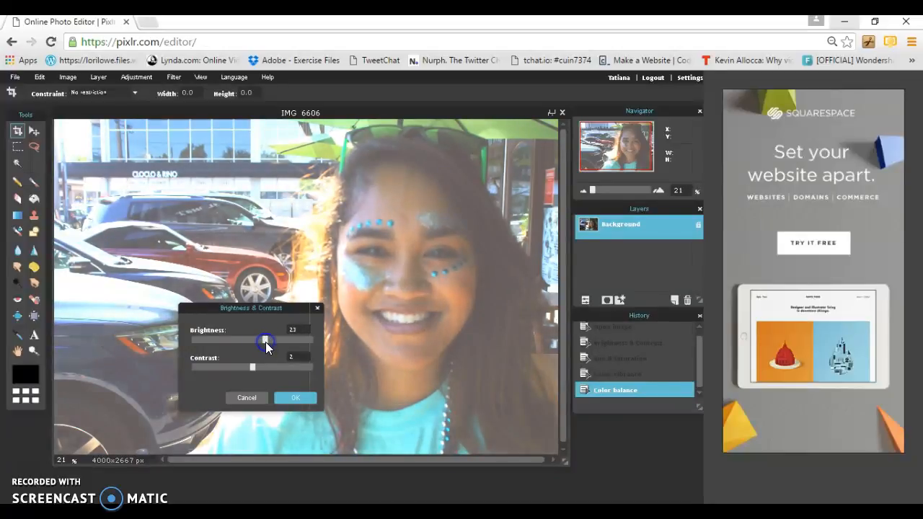
{"action": "left_click_drag", "start_coordinate": [265, 342], "coordinate": [264, 346]}
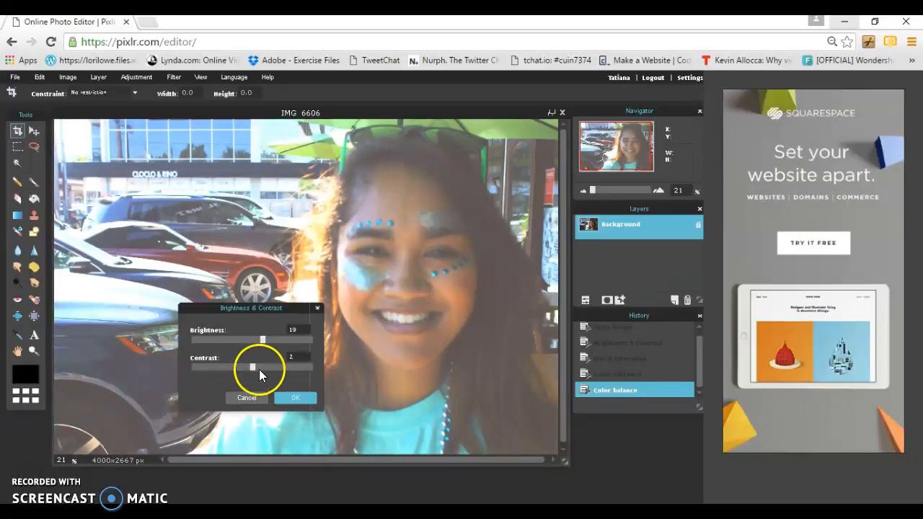
{"action": "left_click_drag", "start_coordinate": [254, 370], "coordinate": [246, 368]}
{"action": "left_click_drag", "start_coordinate": [265, 339], "coordinate": [261, 340]}
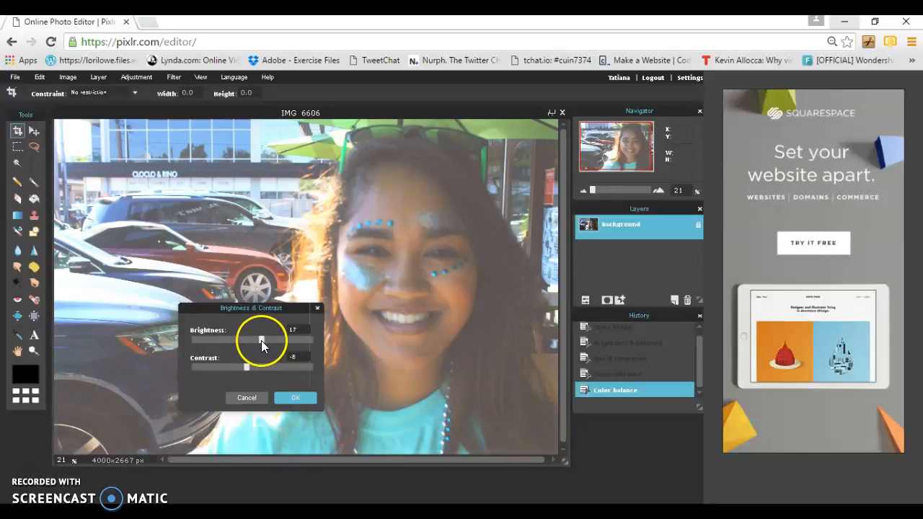
{"action": "left_click_drag", "start_coordinate": [261, 340], "coordinate": [257, 342]}
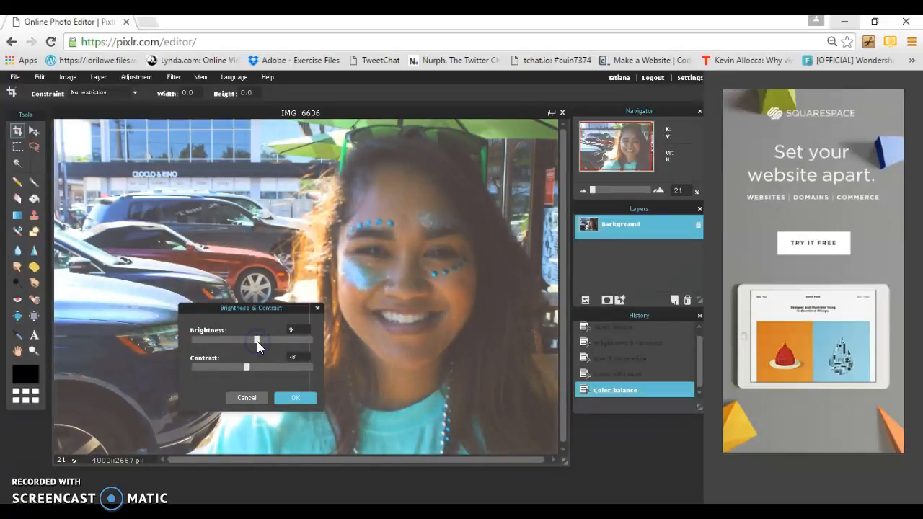
{"action": "left_click", "coordinate": [297, 396]}
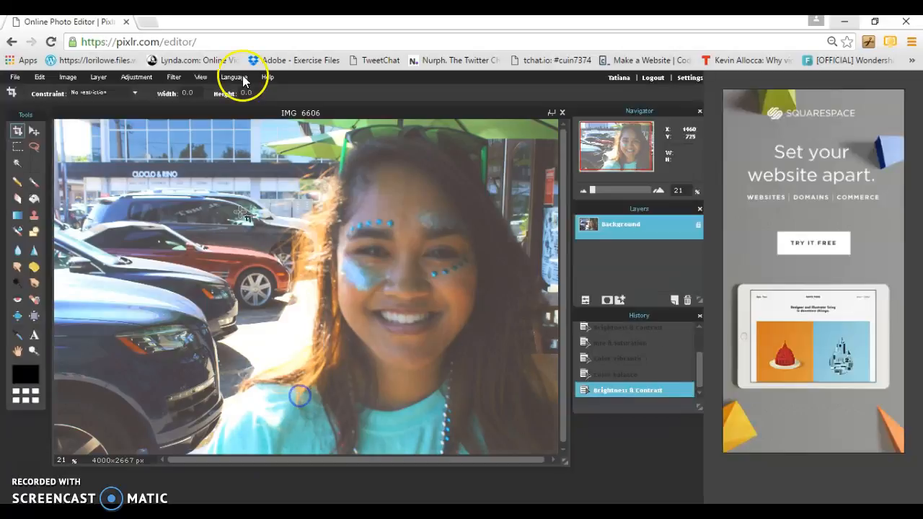
- Apply an Exposure adjustment of 36 to lighten the portrait
{"action": "left_click", "coordinate": [137, 80]}
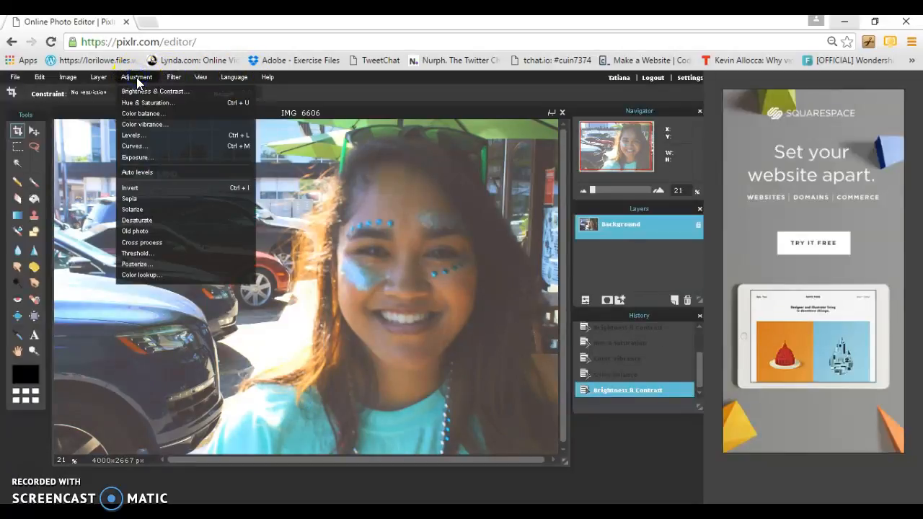
{"action": "left_click", "coordinate": [141, 158]}
{"action": "left_click", "coordinate": [276, 360]}
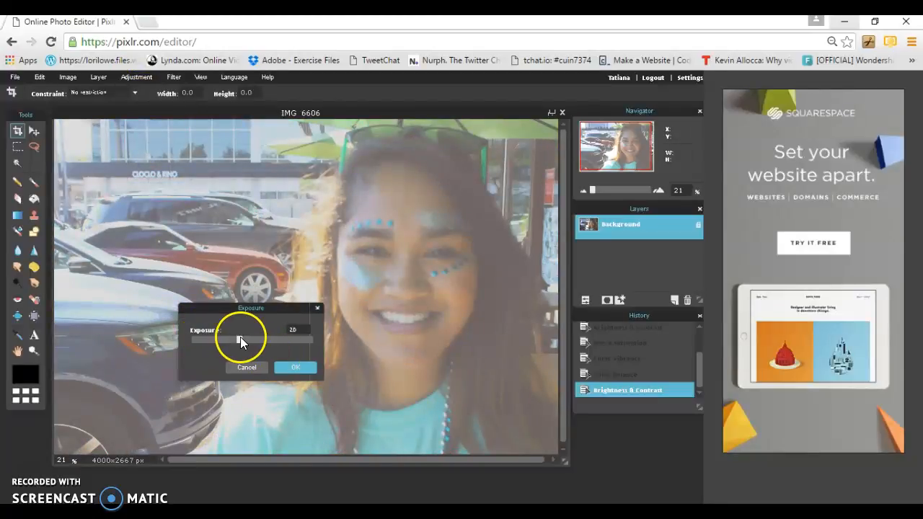
{"action": "mouse_move", "coordinate": [240, 337]}
{"action": "left_mouse_down"}
{"action": "mouse_move", "coordinate": [331, 344]}
{"action": "mouse_move", "coordinate": [201, 340]}
{"action": "mouse_move", "coordinate": [284, 344]}
{"action": "mouse_move", "coordinate": [239, 340]}
{"action": "mouse_move", "coordinate": [265, 341]}
{"action": "mouse_move", "coordinate": [250, 340]}
{"action": "left_mouse_up"}
{"action": "left_click", "coordinate": [296, 366]}
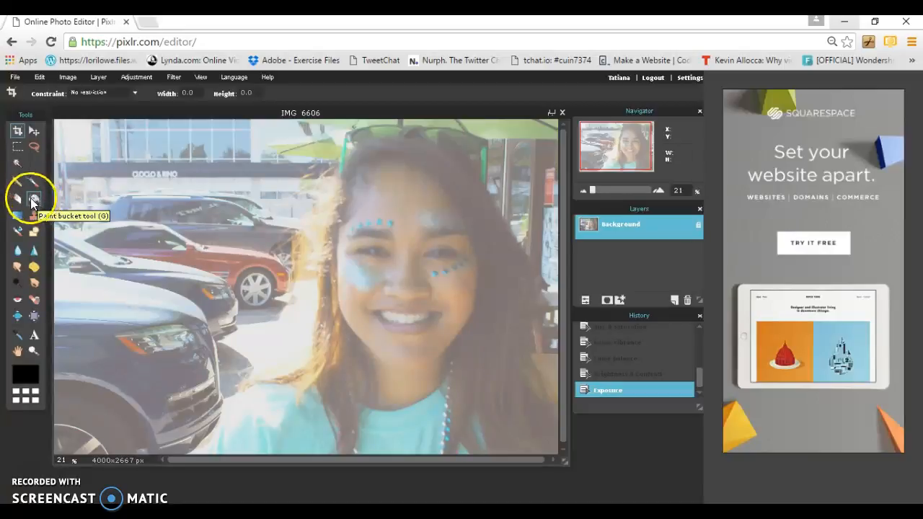
- Crop the photo to 3510×2600 px around the woman and confirm the crop
{"action": "left_click", "coordinate": [19, 131]}
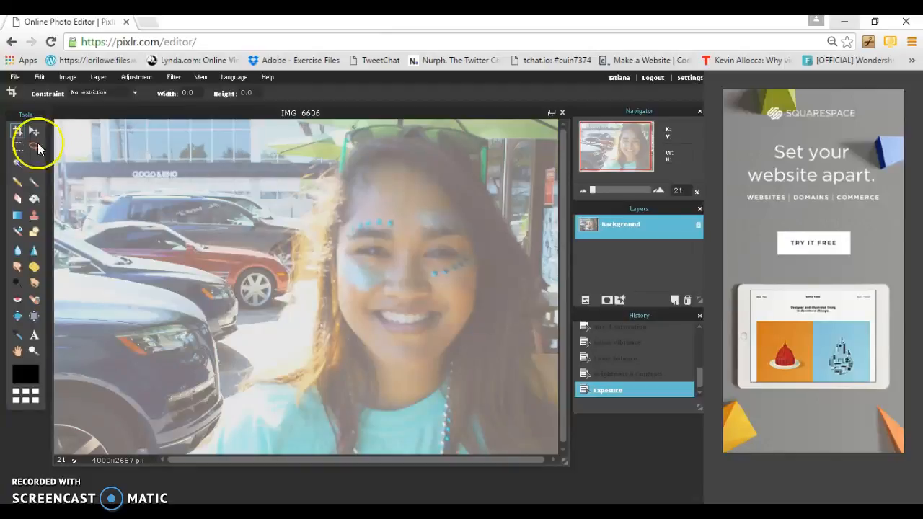
{"action": "left_click", "coordinate": [111, 127]}
{"action": "left_click_drag", "start_coordinate": [110, 123], "coordinate": [560, 461]}
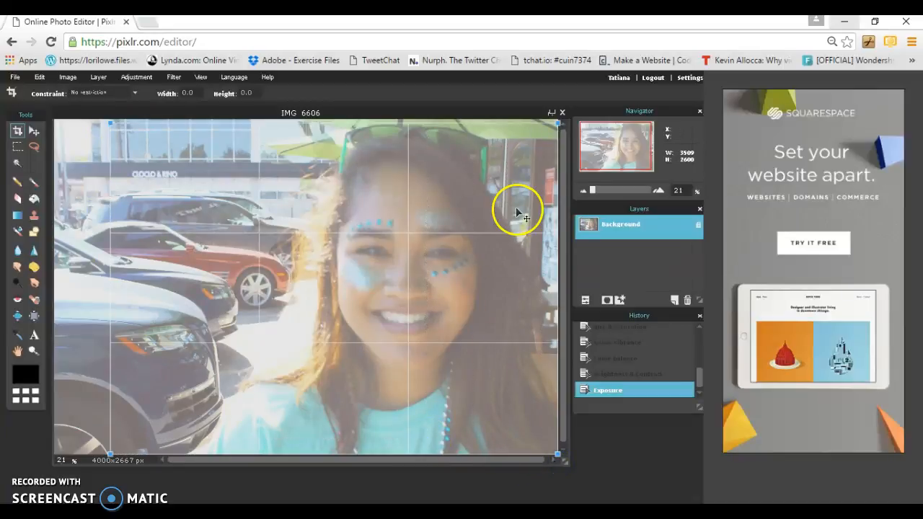
{"action": "left_click", "coordinate": [409, 125]}
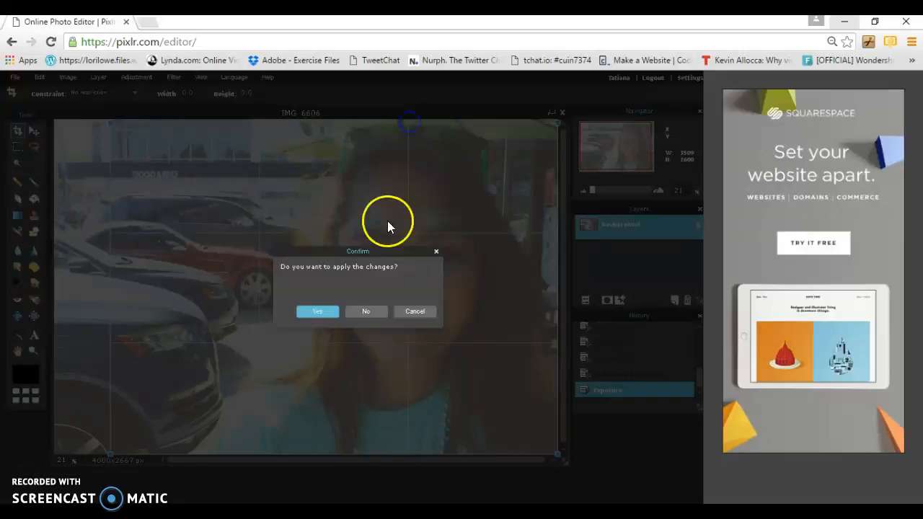
{"action": "left_click", "coordinate": [327, 311]}
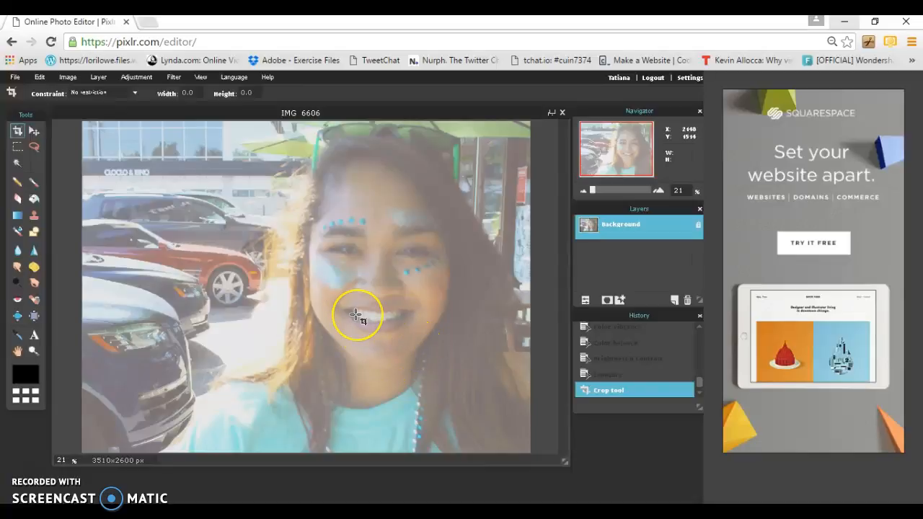
{"action": "left_click", "coordinate": [183, 290]}
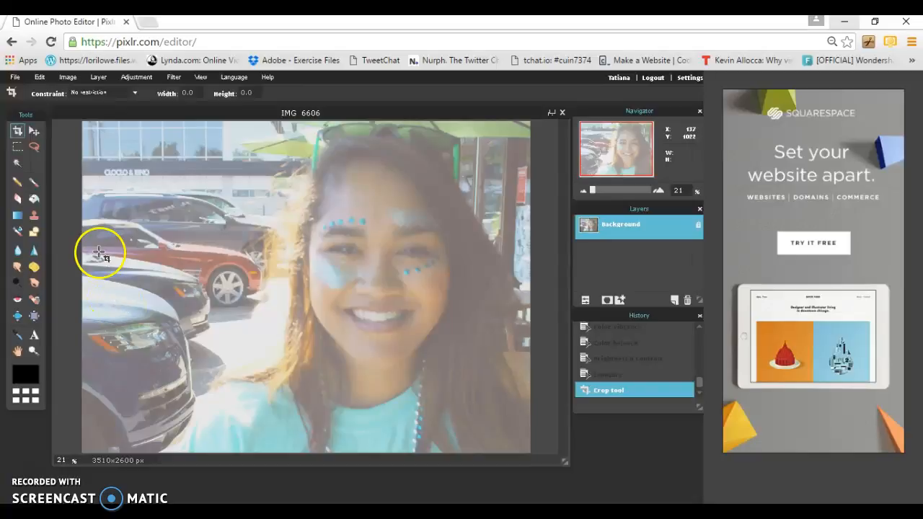
- Rename the image to 'Face art' in the save settings
{"action": "left_click", "coordinate": [15, 77]}
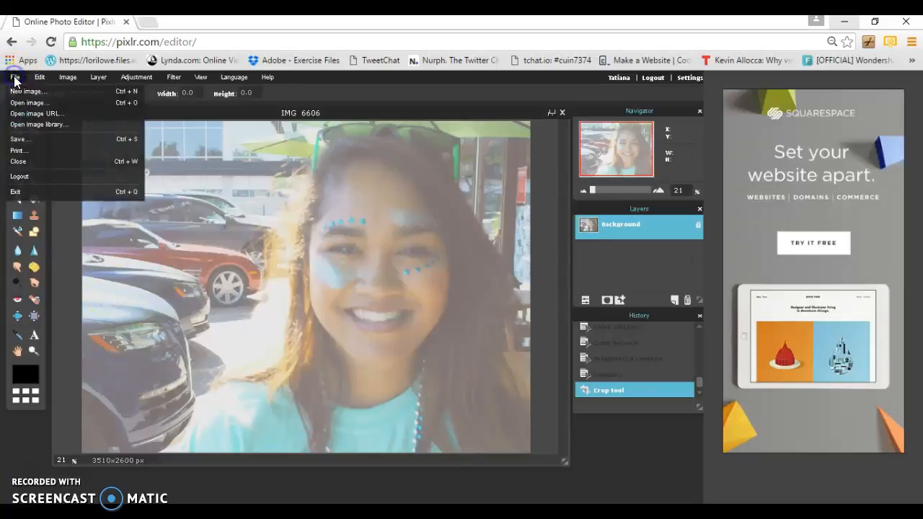
{"action": "left_click", "coordinate": [27, 139]}
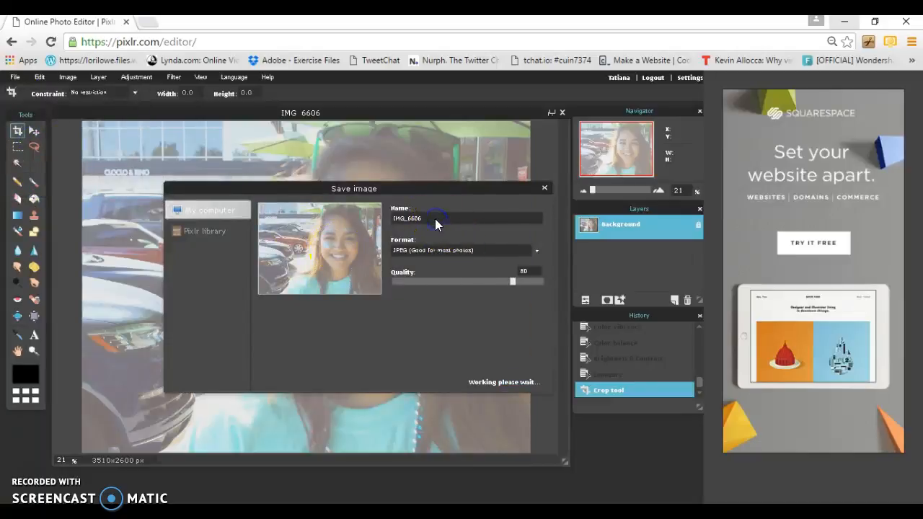
{"action": "left_click_drag", "start_coordinate": [425, 217], "coordinate": [380, 218]}
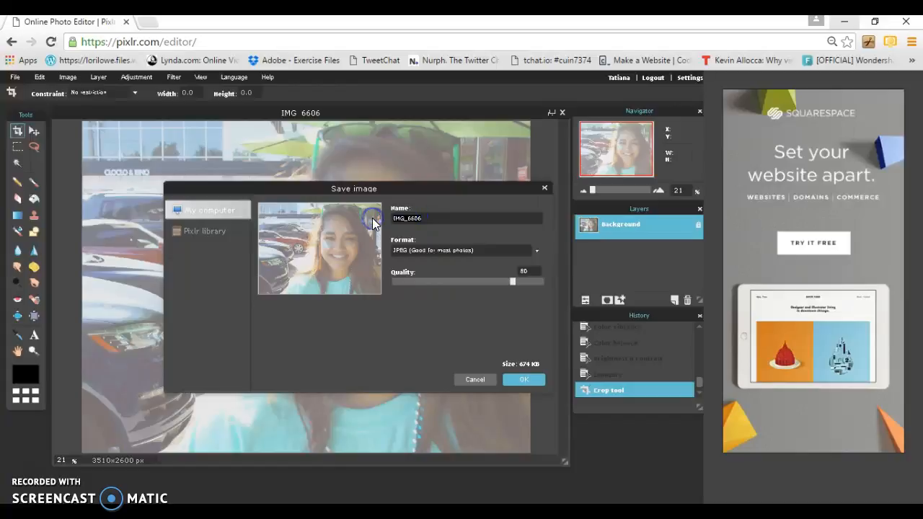
{"action": "type", "text": "Facwe"}
{"action": "key", "text": "BackSpace"}
{"action": "key", "text": "BackSpace"}
{"action": "type", "text": "e art"}
{"action": "key", "text": "BackSpace"}
{"action": "type", "text": "r"}
- Set JPEG quality to 100 and save the file into the Pixlr folder
{"action": "left_click_drag", "start_coordinate": [512, 282], "coordinate": [544, 288]}
{"action": "key", "text": "Return"}
{"action": "left_click", "coordinate": [530, 378]}
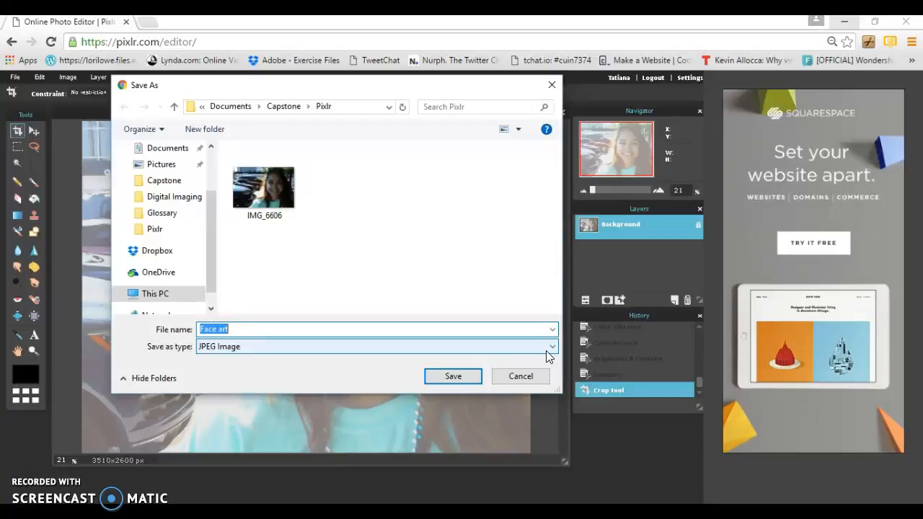
{"action": "left_click", "coordinate": [462, 374]}
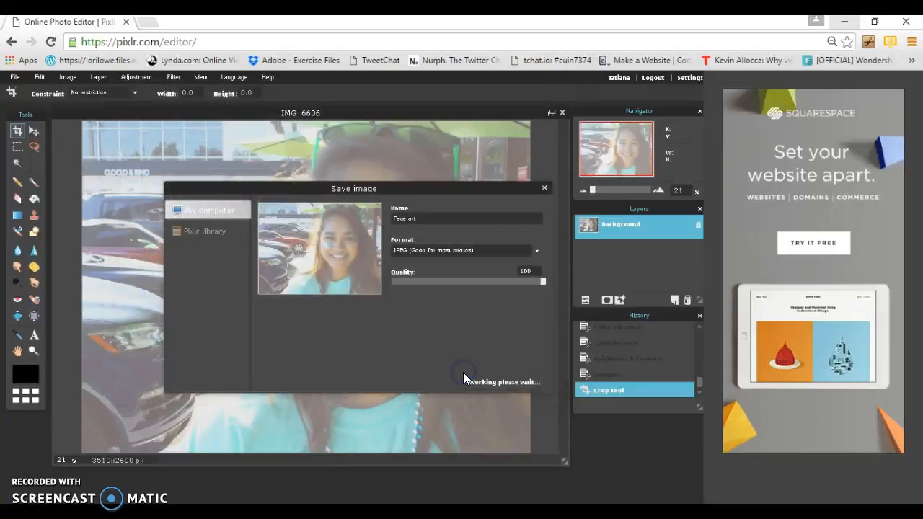